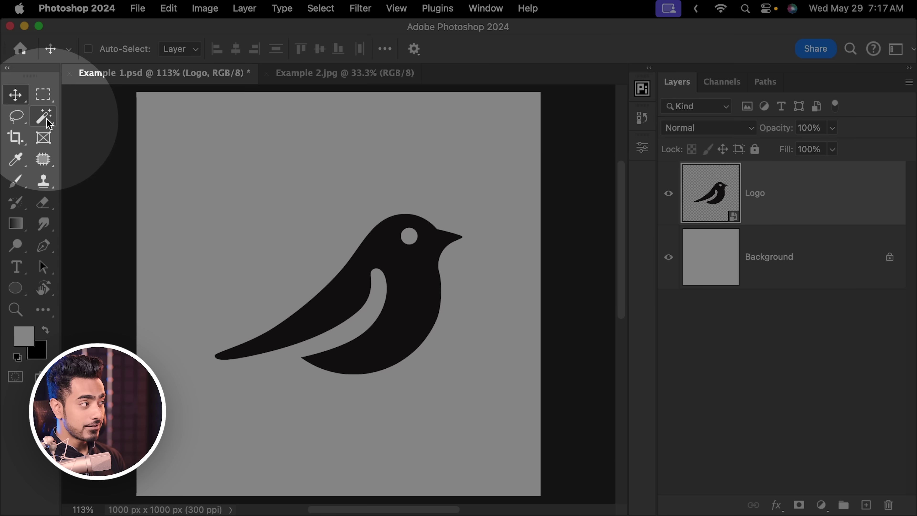
Step: Select the black bird with the Magic Wand at tolerance 32 and anti-alias on, and mask the Logo layer with it
click(44, 117)
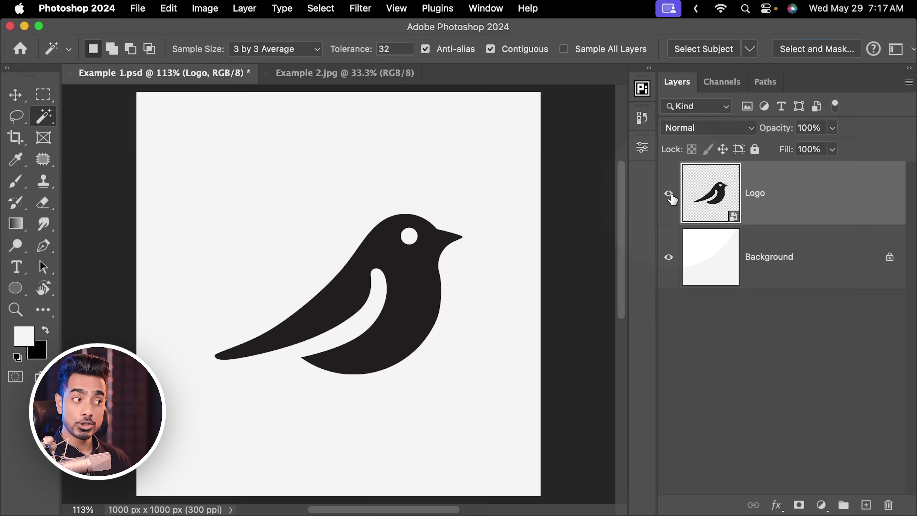
click(670, 195)
click(670, 196)
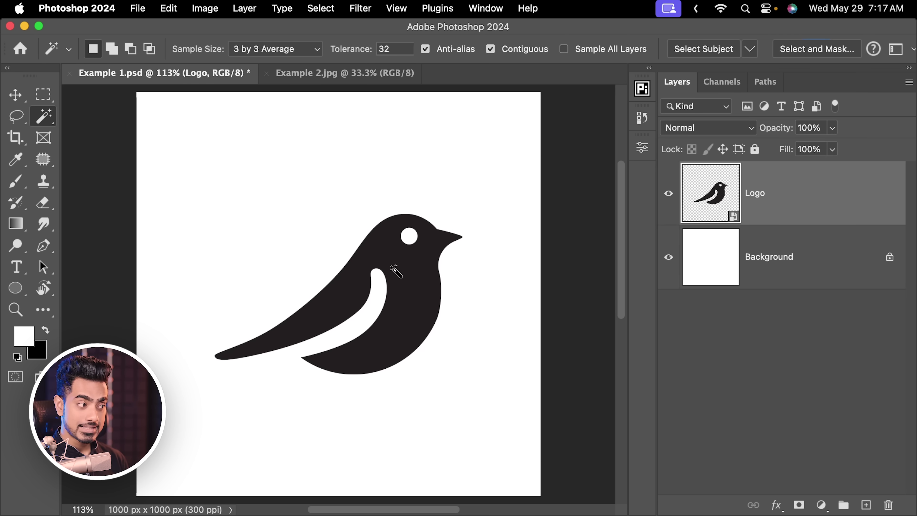
click(408, 278)
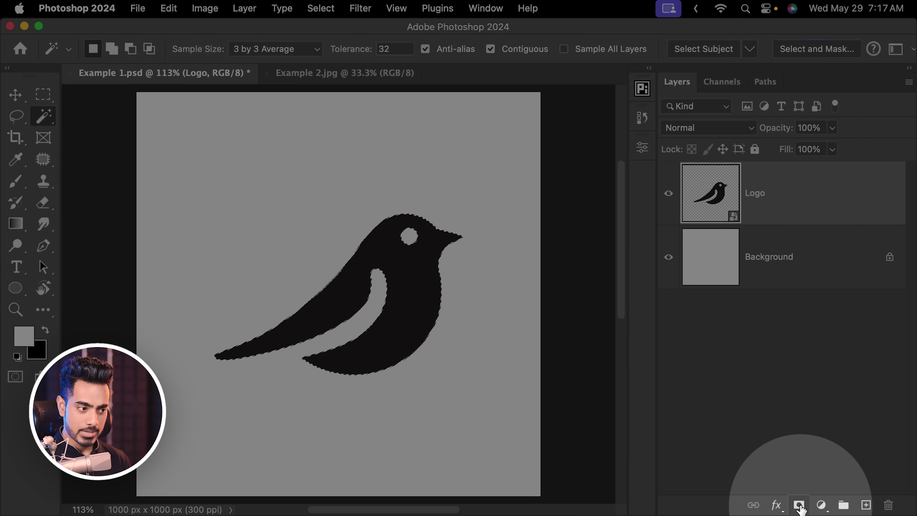
click(800, 505)
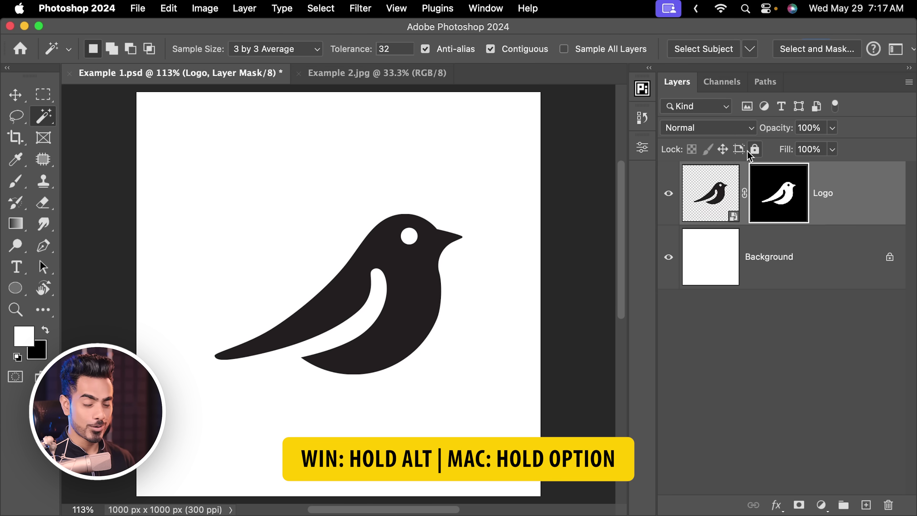
Step: Display the Logo layer's mask on its own and examine its edges around the bird's head and eye up close
alt+click(787, 193)
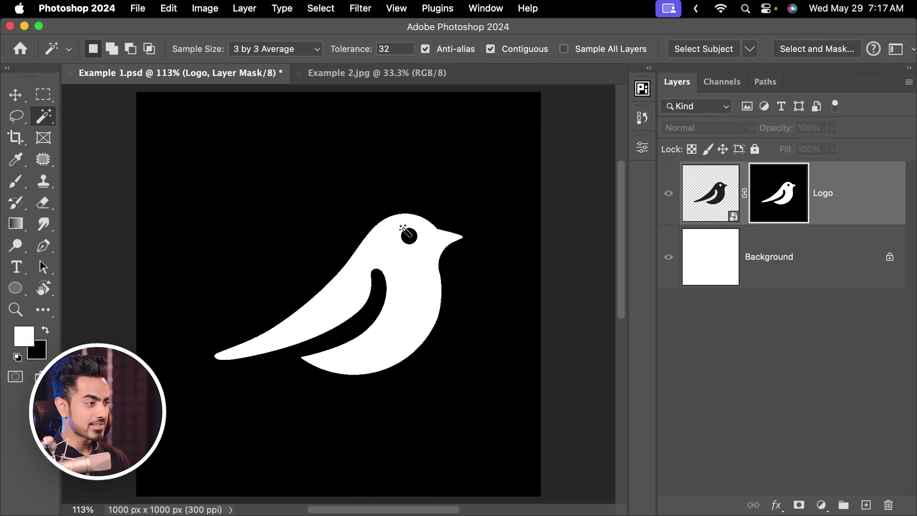
drag(356, 254, 470, 220)
drag(495, 197, 325, 316)
drag(501, 248, 375, 268)
drag(436, 229, 478, 224)
drag(497, 203, 425, 257)
scroll(491, 216, right, 3)
scroll(504, 227, up, 2)
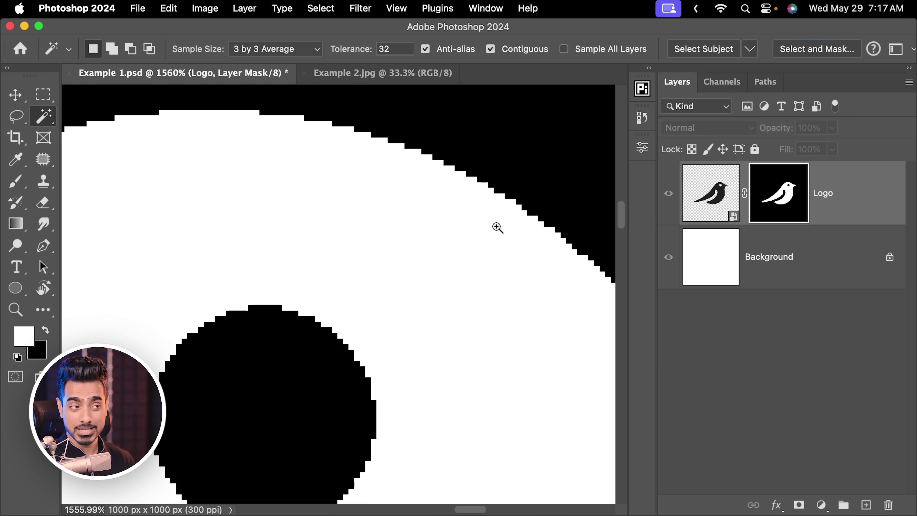
drag(502, 228, 400, 244)
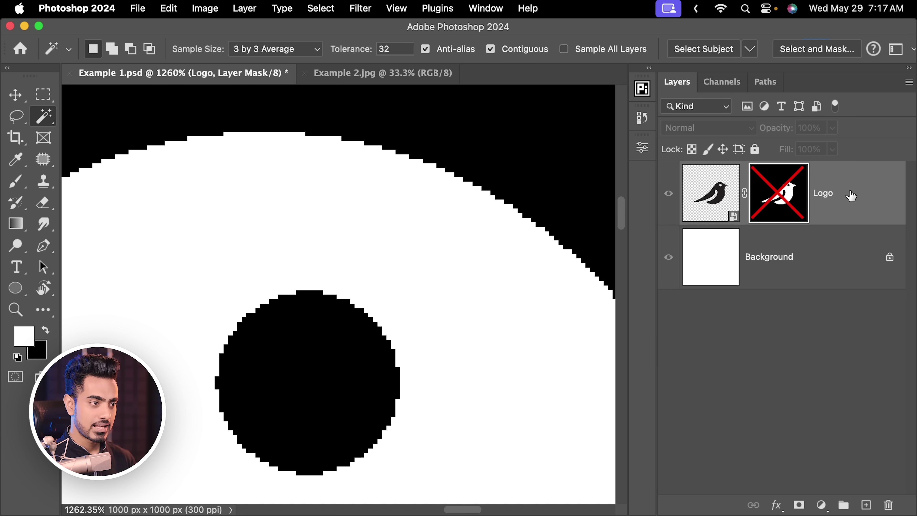
Step: Compare the unmasked logo's smooth edges with the mask's edges around the bird's beak
click(855, 200)
drag(460, 182, 366, 162)
drag(493, 227, 425, 219)
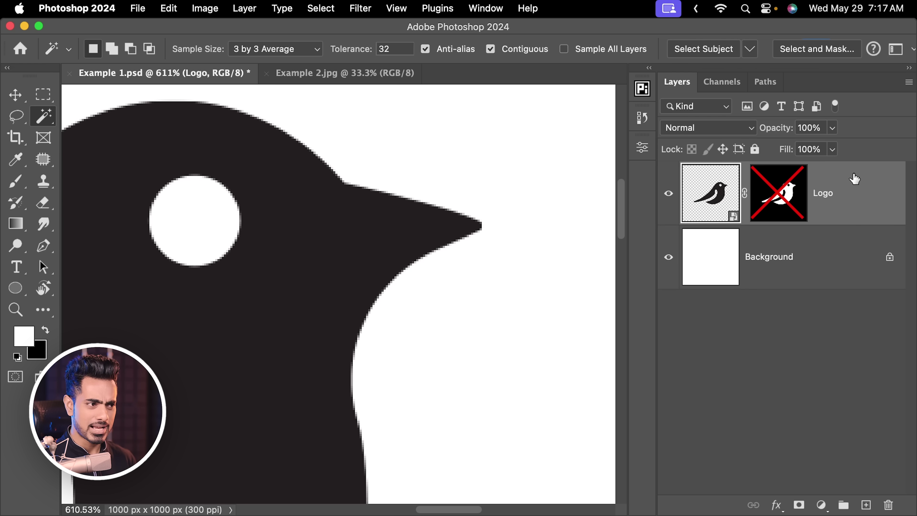
alt+click(786, 195)
drag(439, 192, 502, 217)
drag(516, 255, 483, 210)
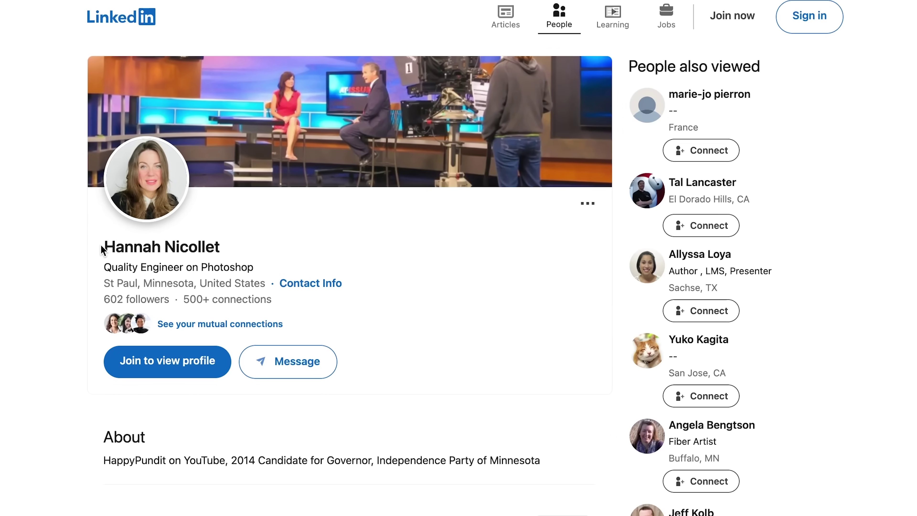
drag(102, 249, 284, 281)
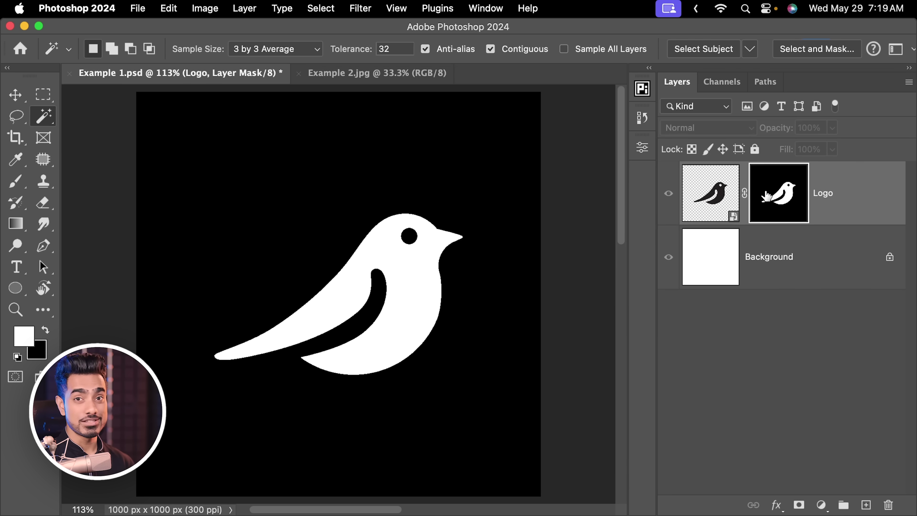
Step: Replace the Logo layer's mask with one made from a Magic Wand selection of the bird at tolerance 2
drag(784, 198, 889, 508)
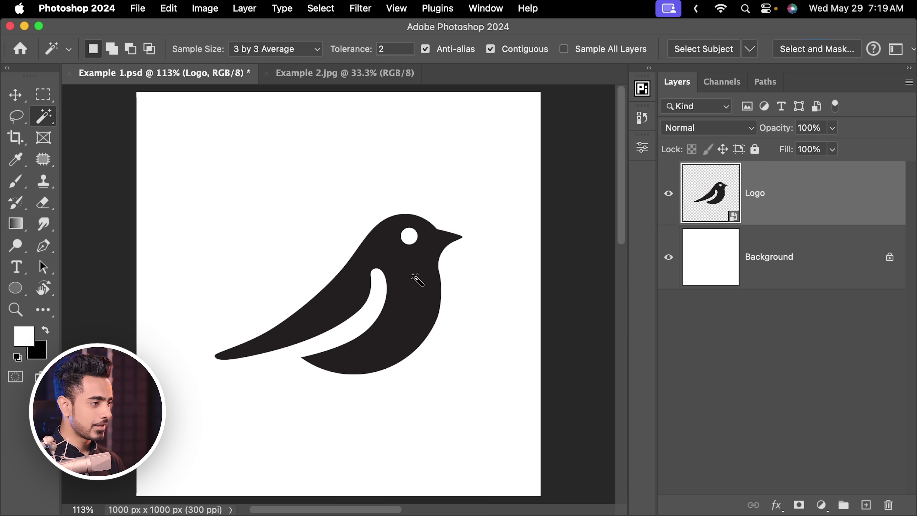
click(417, 280)
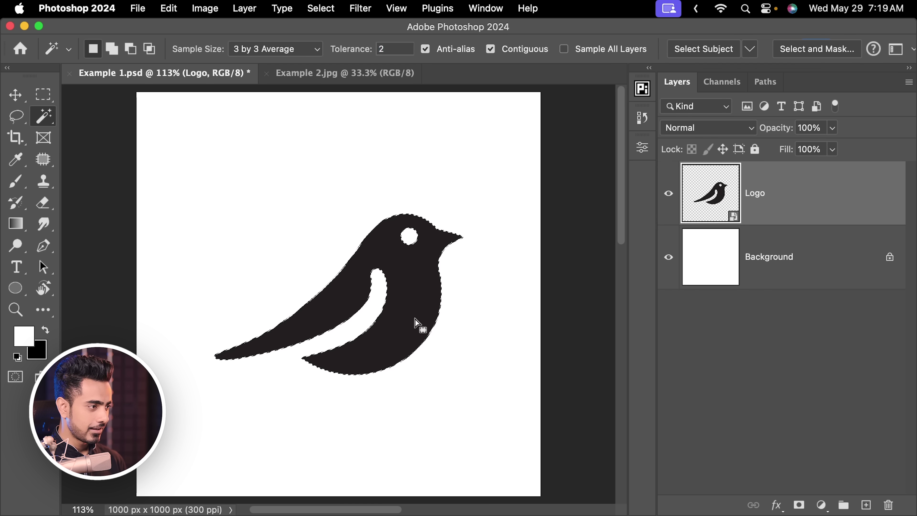
scroll(418, 254, up, 3)
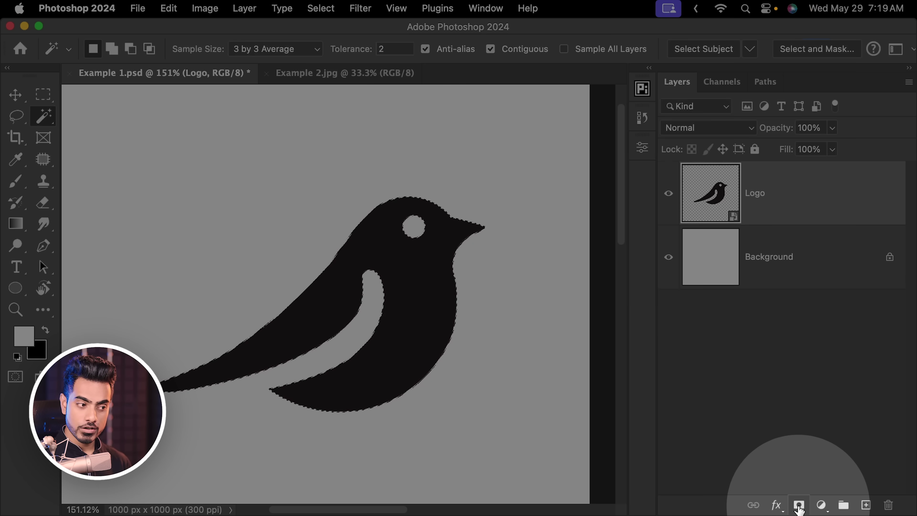
click(798, 505)
Step: Show only the Logo layer's new mask and inspect the bird's outline at high magnification
alt+click(779, 191)
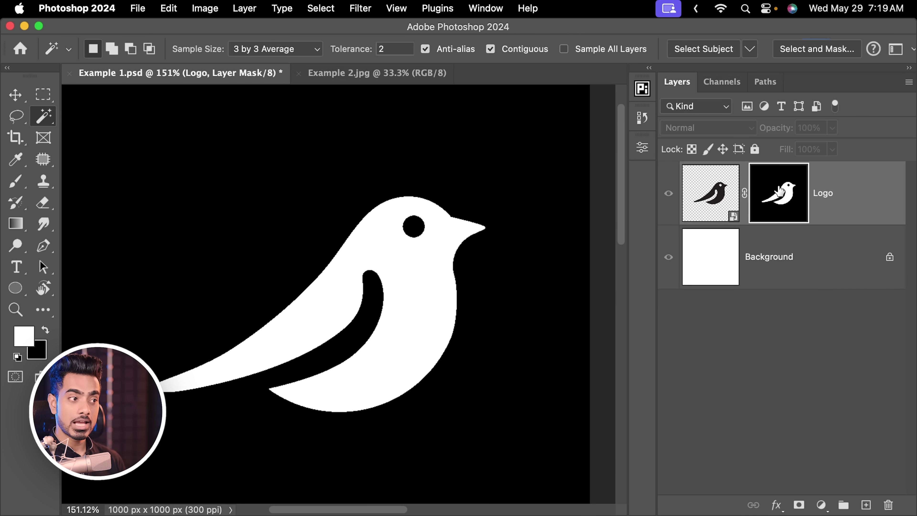
scroll(475, 205, up, 6)
scroll(482, 191, up, 3)
scroll(482, 191, right, 3)
scroll(495, 206, up, 2)
key(super+0)
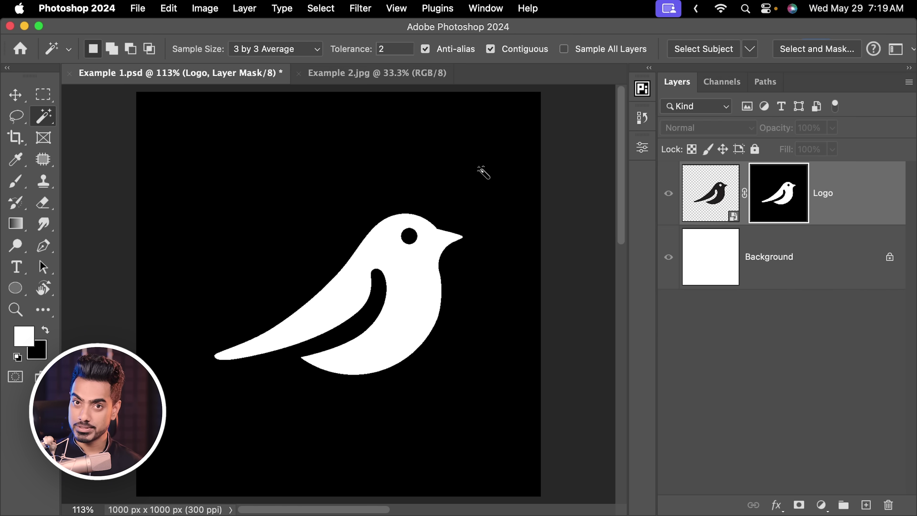
Step: Undo the last mask, reselect the bird with the Magic Wand at tolerance 120, and add a mask to the Logo layer
key(super+z)
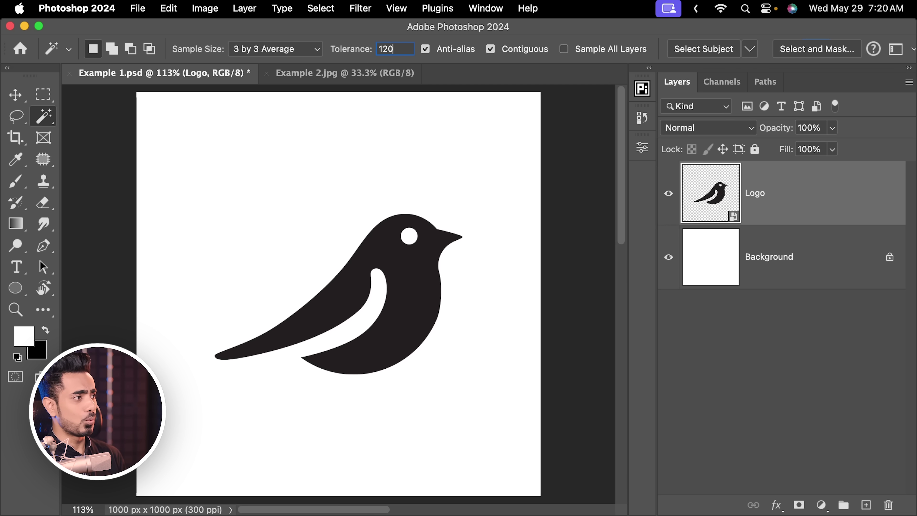
click(415, 299)
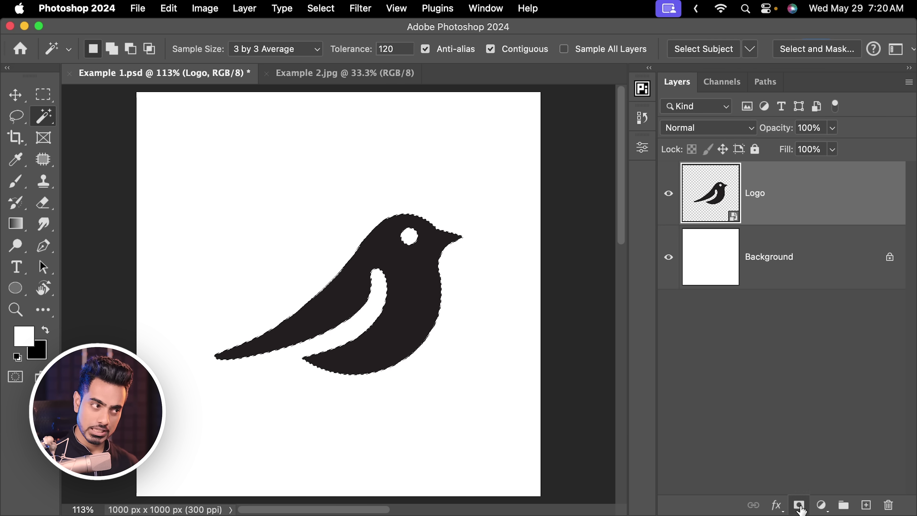
click(799, 504)
Step: View the tolerance 120 mask alone and check the edges of the bird's head closely
alt+click(788, 189)
drag(408, 231, 563, 190)
drag(507, 235, 442, 168)
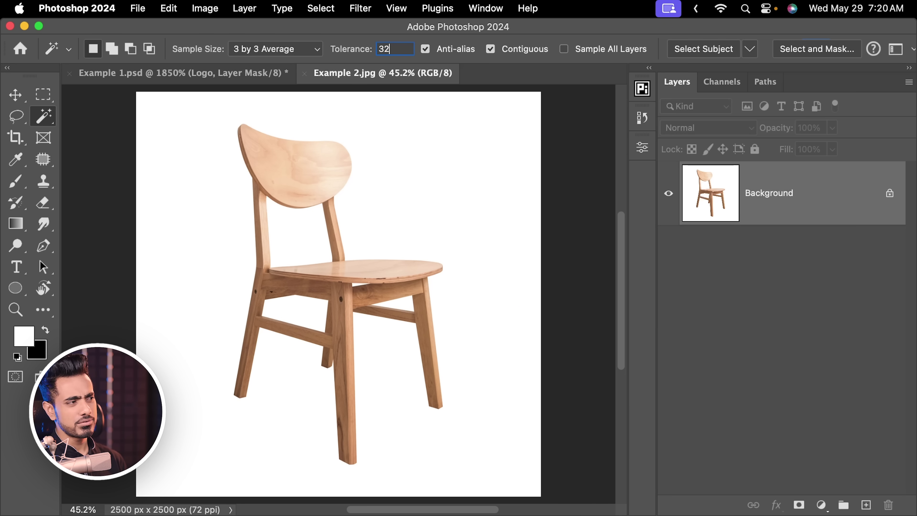
Step: In Example 2.jpg, select the white background and the gaps in the chair frame with the Magic Wand at tolerance 32
click(217, 151)
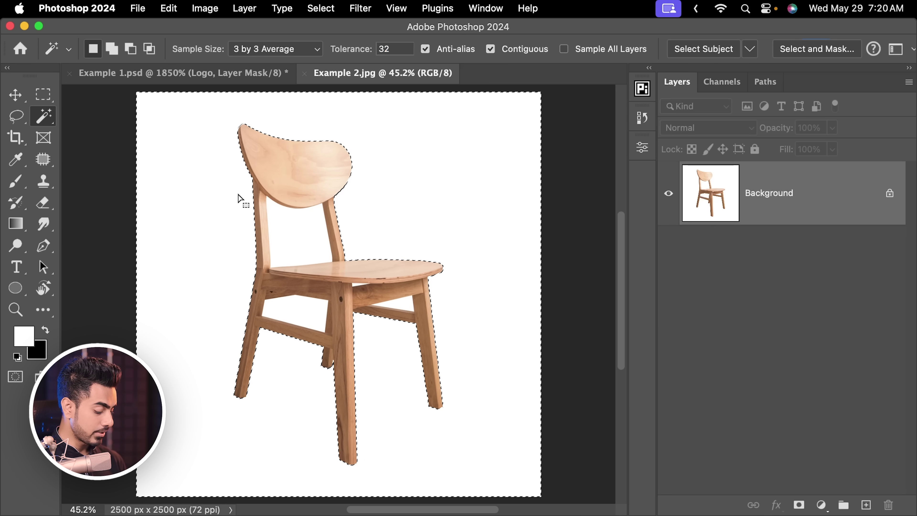
key(shift)
shift+click(297, 225)
shift+click(303, 312)
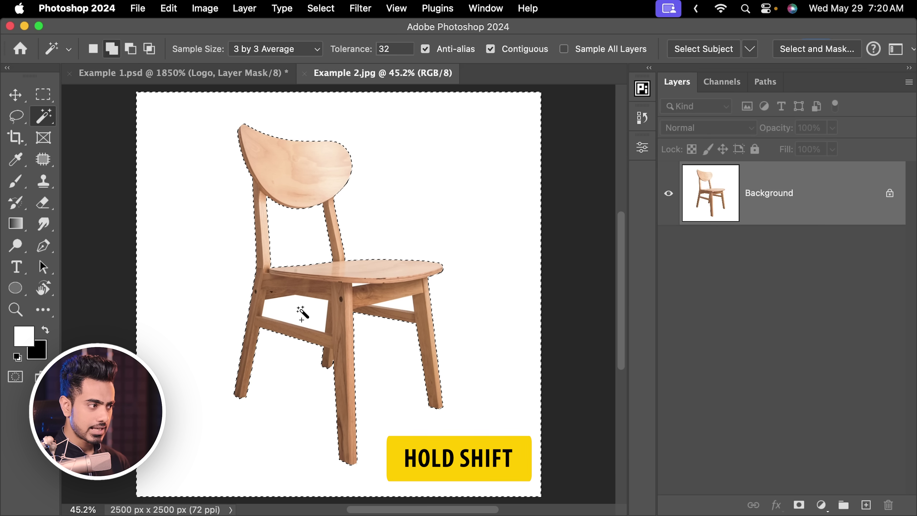
shift+click(408, 307)
Step: Check the selection around the chair seat and add an inverted layer mask that hides the selected background
scroll(352, 297, up, 6)
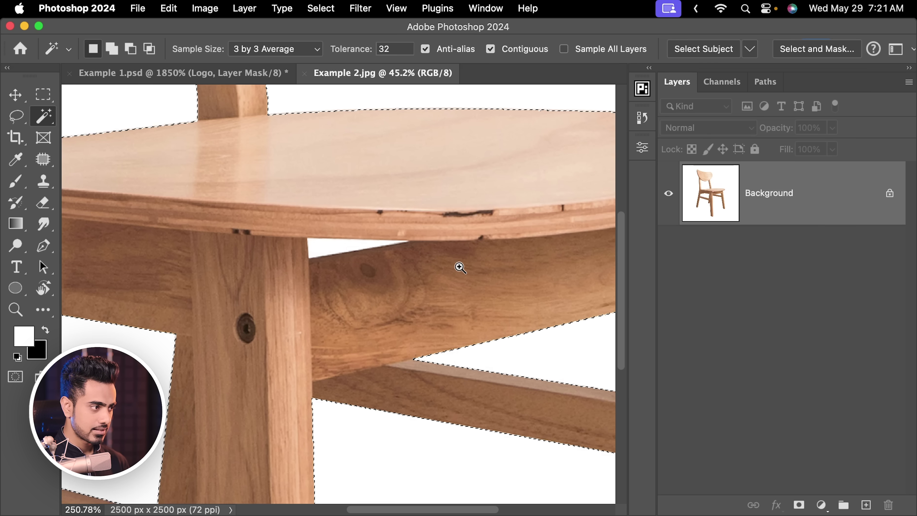
scroll(342, 234, down, 6)
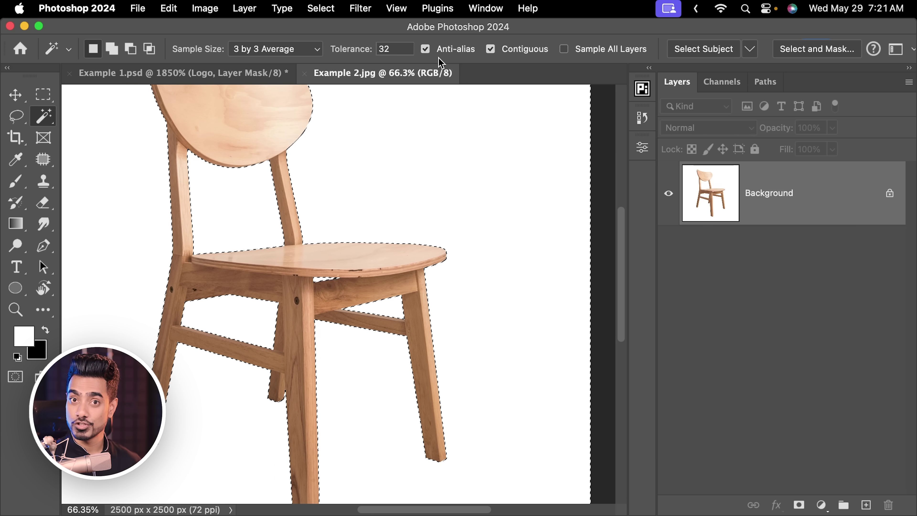
scroll(339, 142, down, 2)
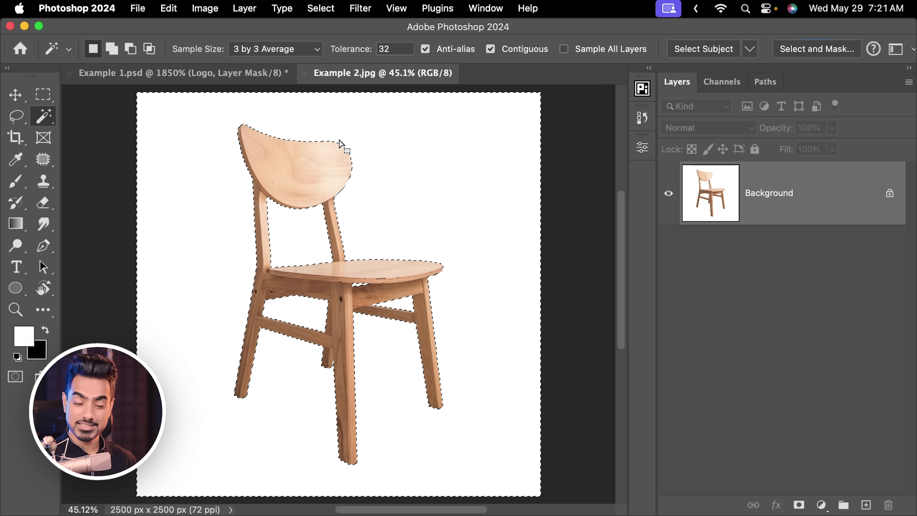
key(alt)
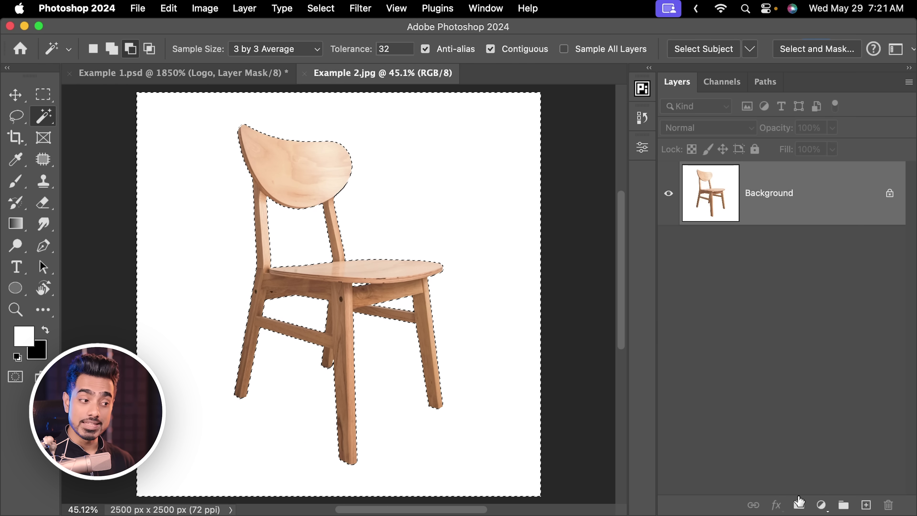
alt+click(799, 505)
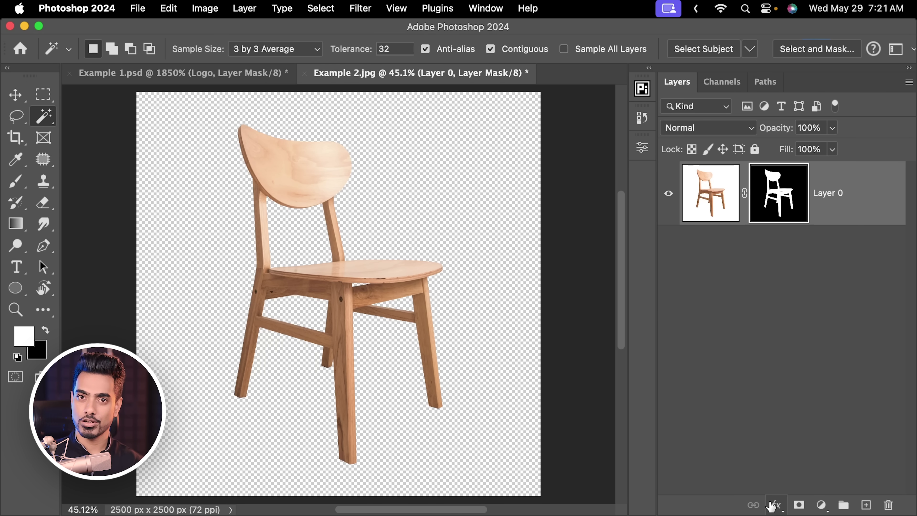
Step: Display the chair's mask on its own and examine how soft its edges are along the backrest
alt+click(785, 198)
drag(311, 276, 400, 224)
drag(350, 209, 397, 430)
scroll(327, 243, up, 6)
drag(261, 142, 305, 374)
drag(280, 157, 311, 412)
drag(318, 210, 174, 210)
drag(400, 306, 415, 312)
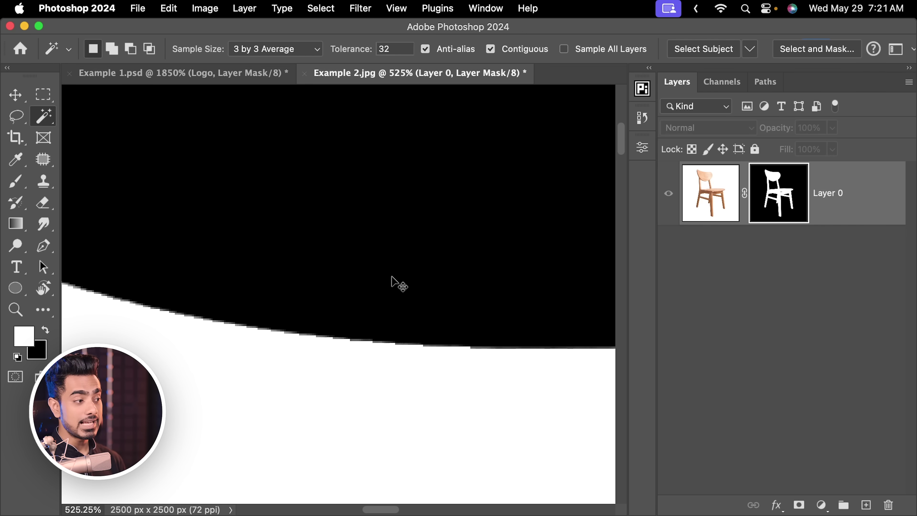
Step: Undo the chair's layer mask and clear the selection
key(super+z)
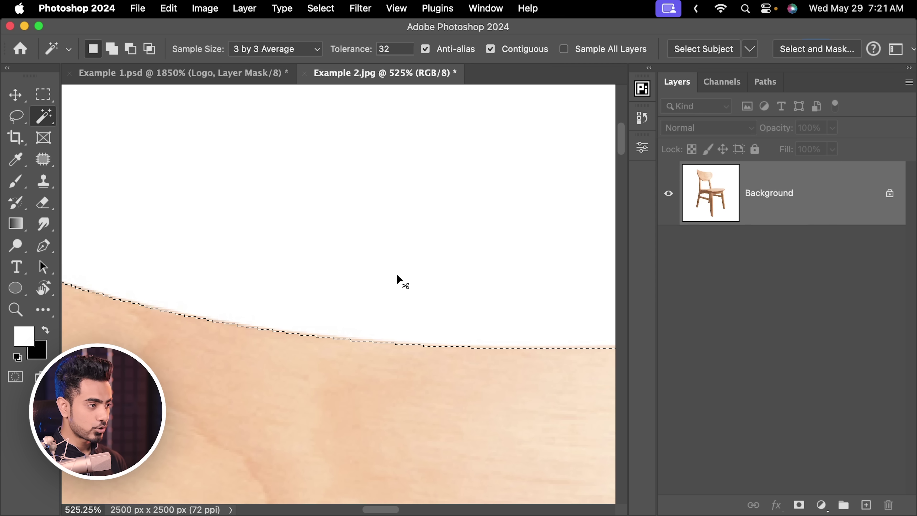
key(super+d)
key(super+0)
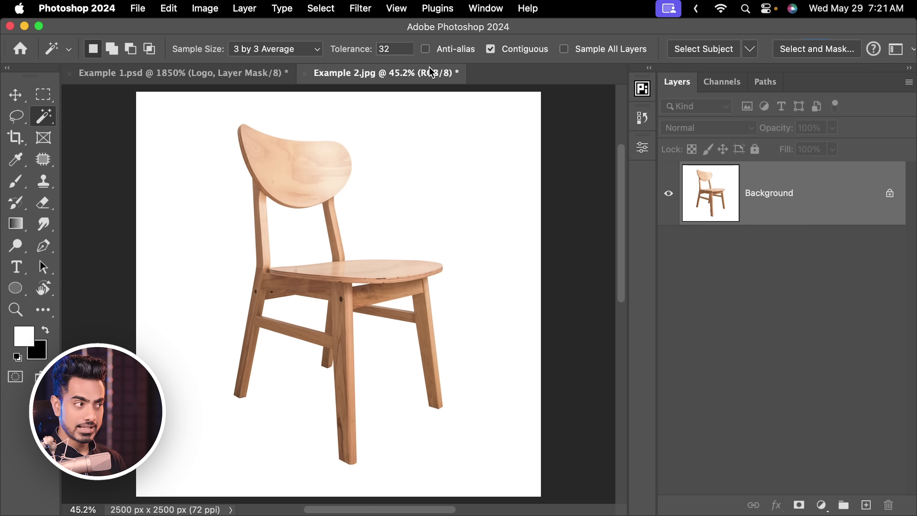
Step: With anti-alias off, select the white background and the gaps in the chair at tolerance 32, and hide them with an inverted layer mask
click(415, 143)
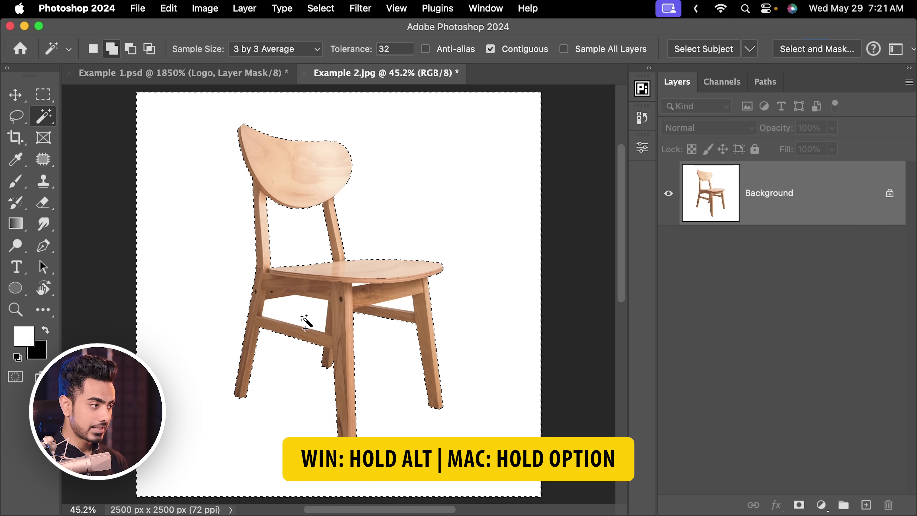
shift+click(398, 306)
drag(336, 290, 453, 281)
shift+click(473, 252)
drag(445, 245, 359, 267)
key(alt)
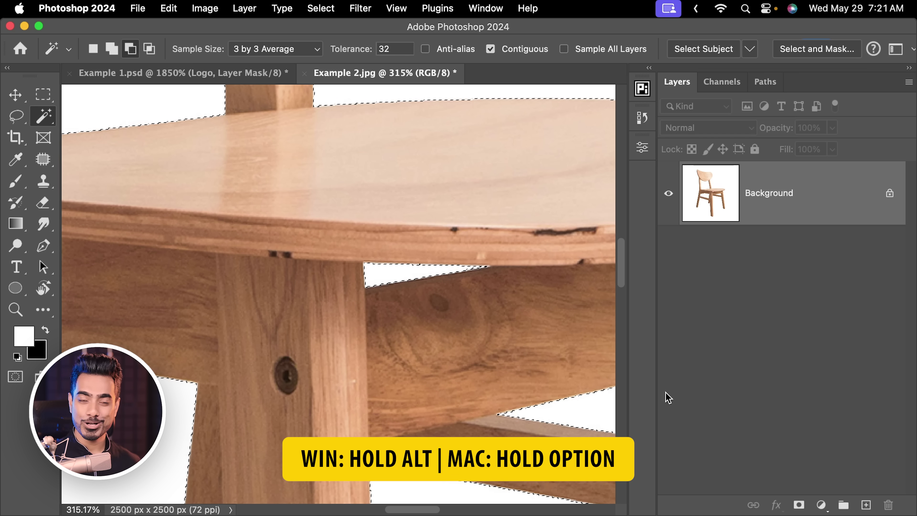
alt+click(799, 506)
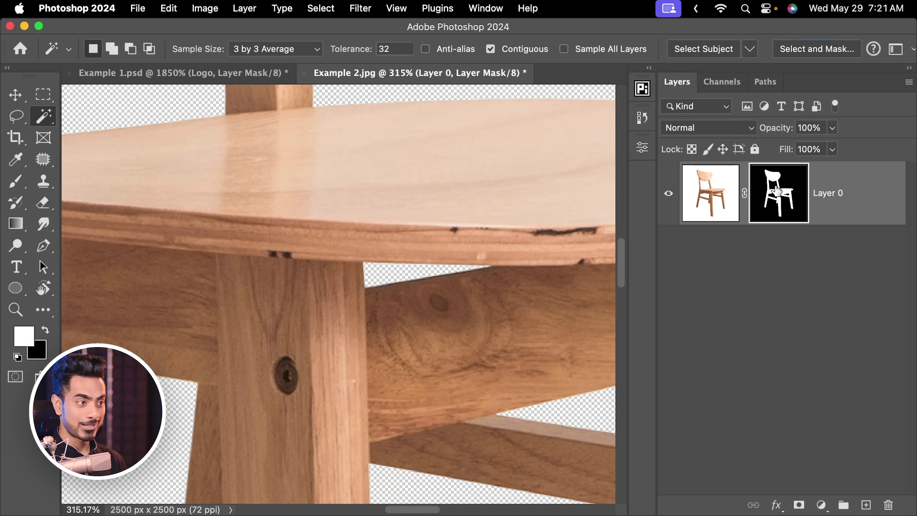
Step: Show only the chair's new mask and examine the edges along the backrest for jagged pixels
alt+click(780, 199)
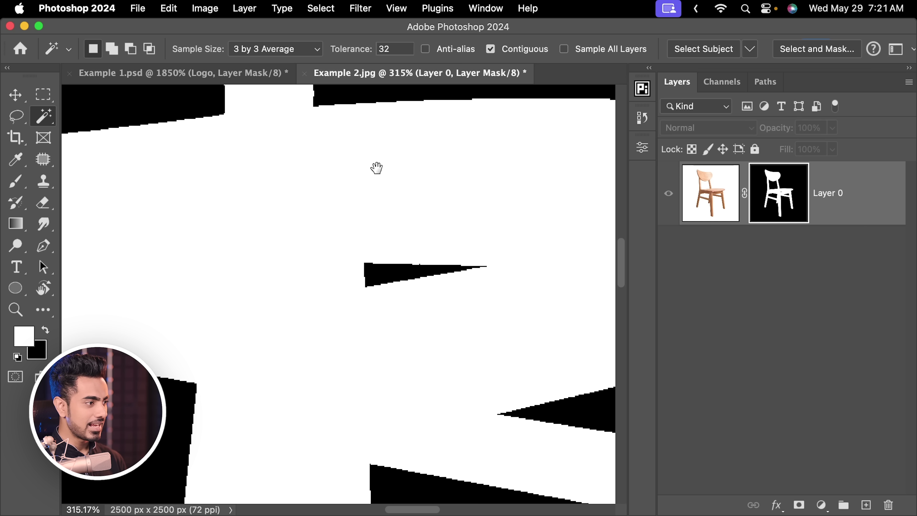
scroll(377, 170, up, 15)
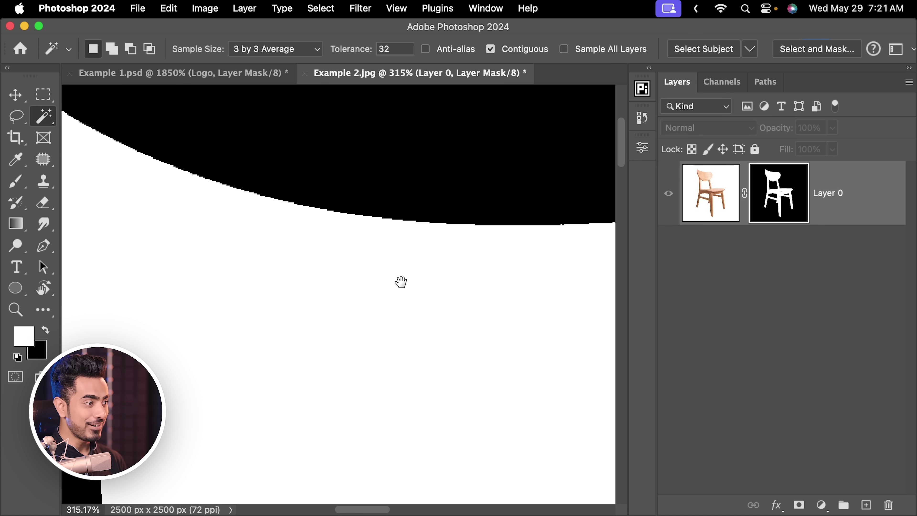
drag(362, 180, 416, 206)
drag(415, 206, 246, 185)
drag(505, 258, 267, 295)
drag(484, 297, 281, 297)
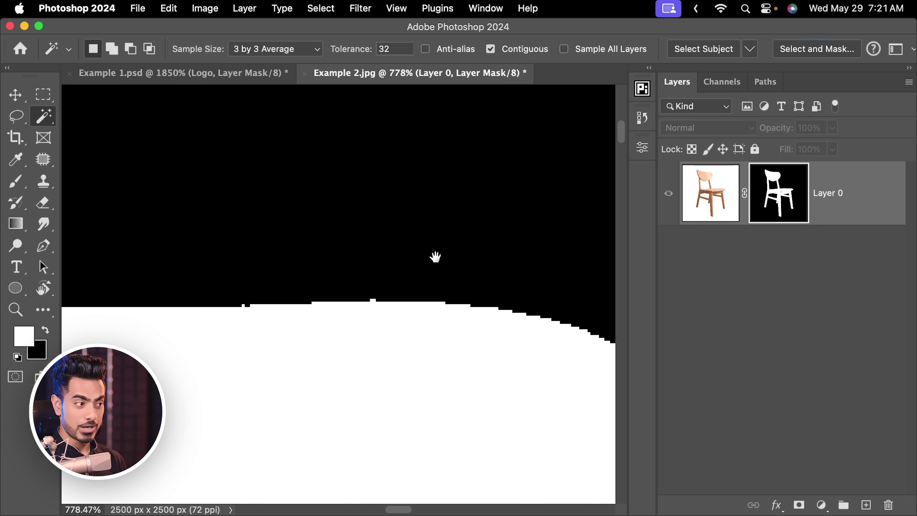
drag(479, 269, 288, 244)
scroll(424, 308, down, 5)
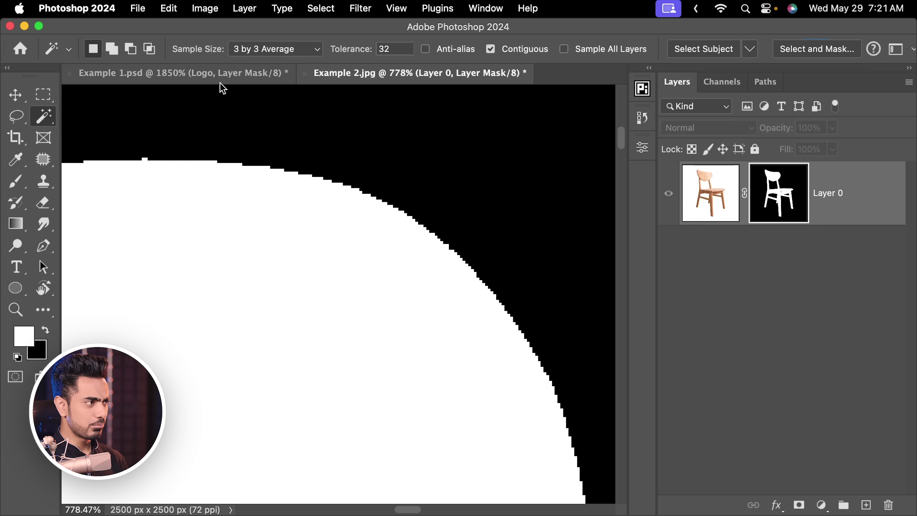
Step: Switch to the Example 1.psd document and delete the Logo layer's mask
click(232, 81)
scroll(221, 160, down, 10)
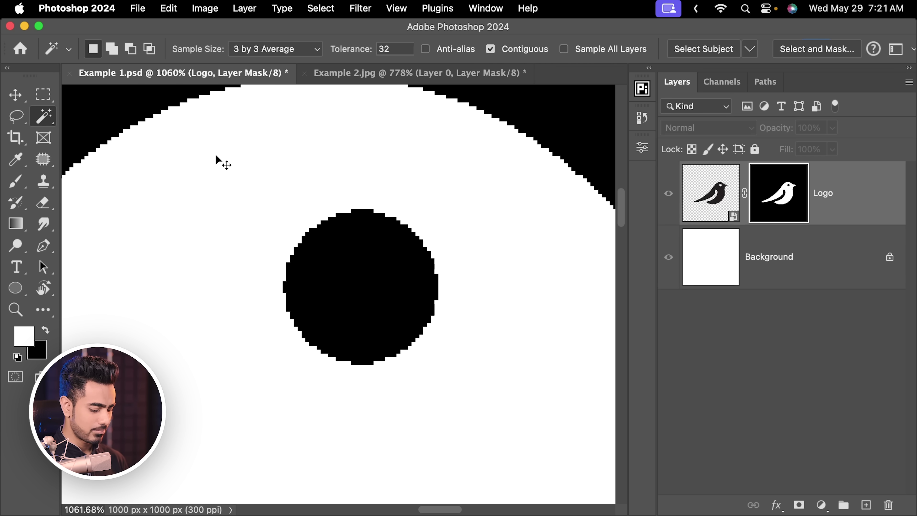
drag(817, 207, 889, 505)
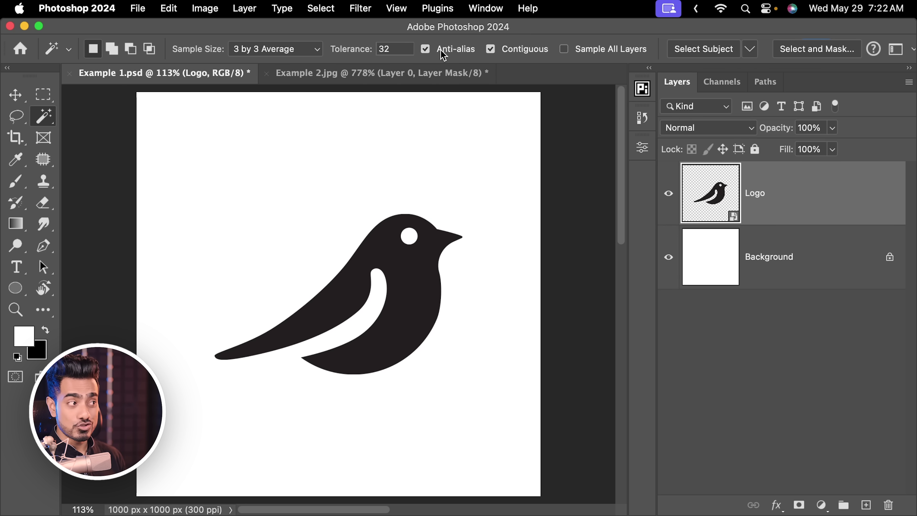
Step: With anti-alias on, mask the bird with a Magic Wand selection at tolerance 32 and examine the mask's edges on their own
click(408, 271)
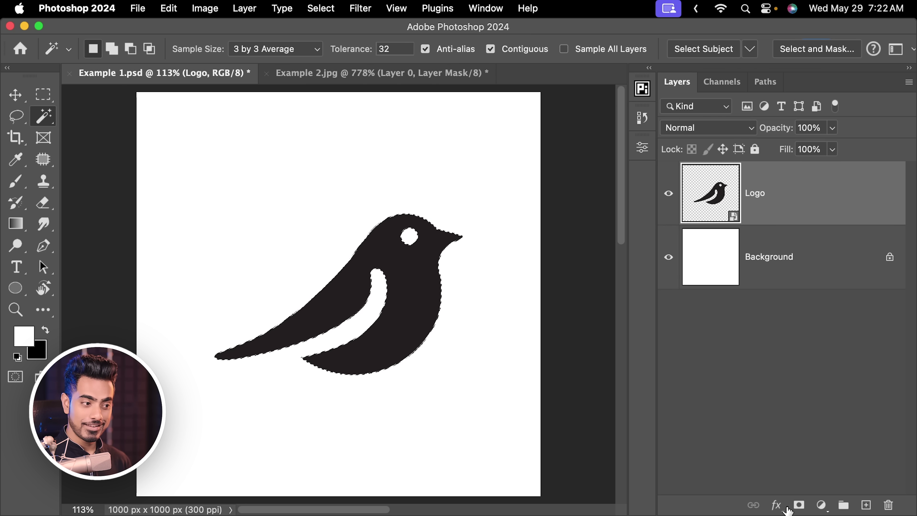
alt+click(799, 506)
key(super+z)
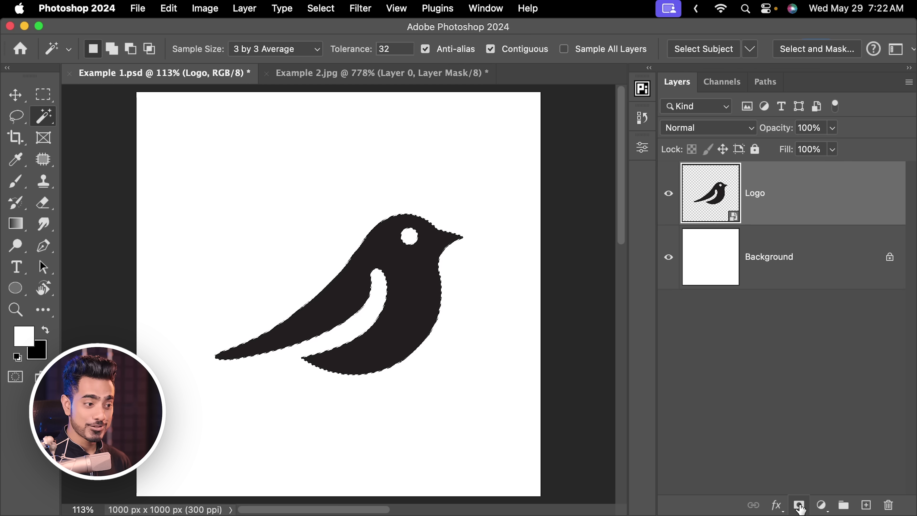
click(799, 505)
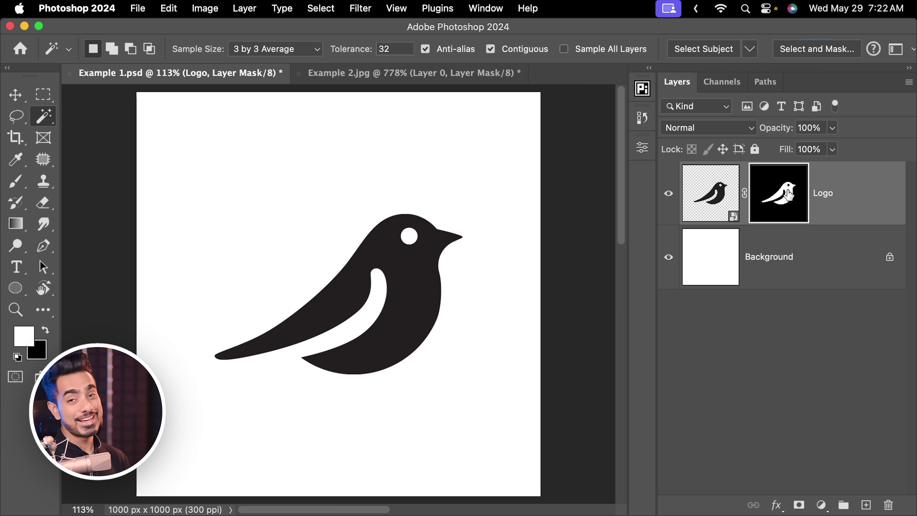
alt+click(791, 204)
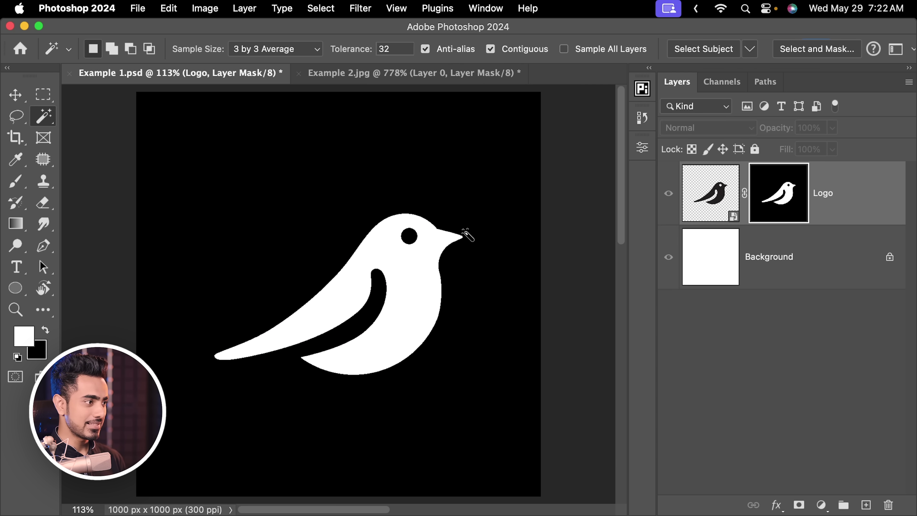
scroll(422, 217, up, 8)
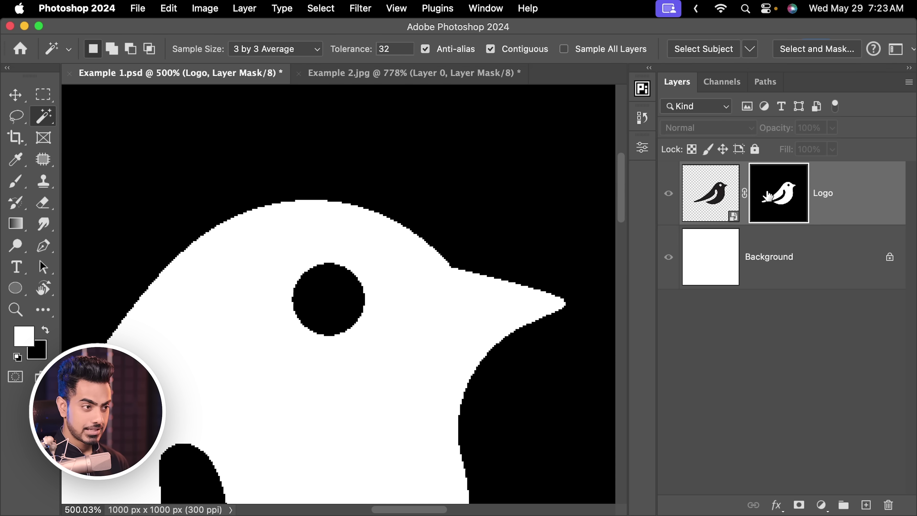
Step: With Sample All Layers on, replace the logo's mask with one from a Magic Wand selection of the bird at tolerance 32
drag(768, 197, 889, 504)
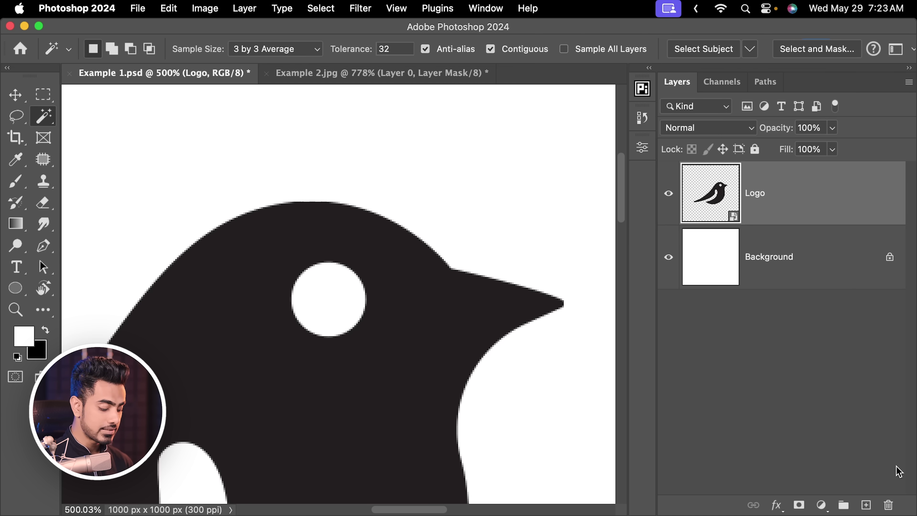
key(super+0)
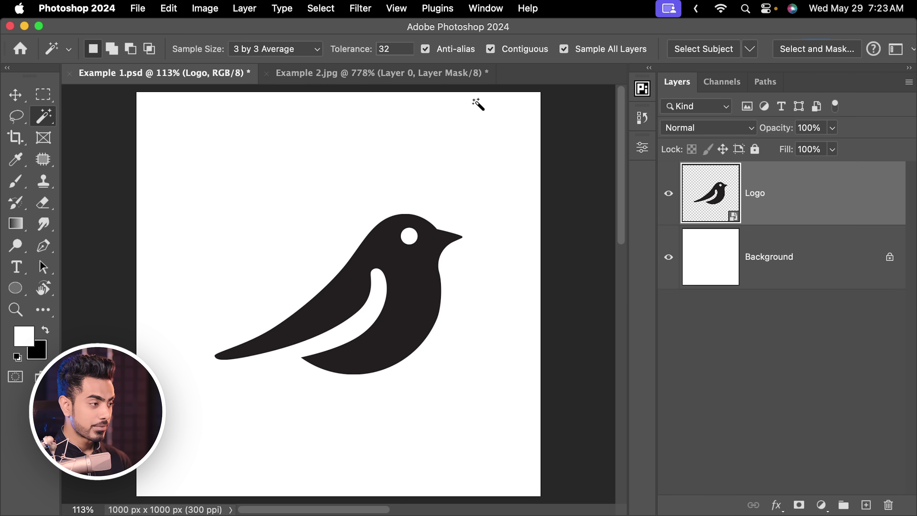
click(420, 280)
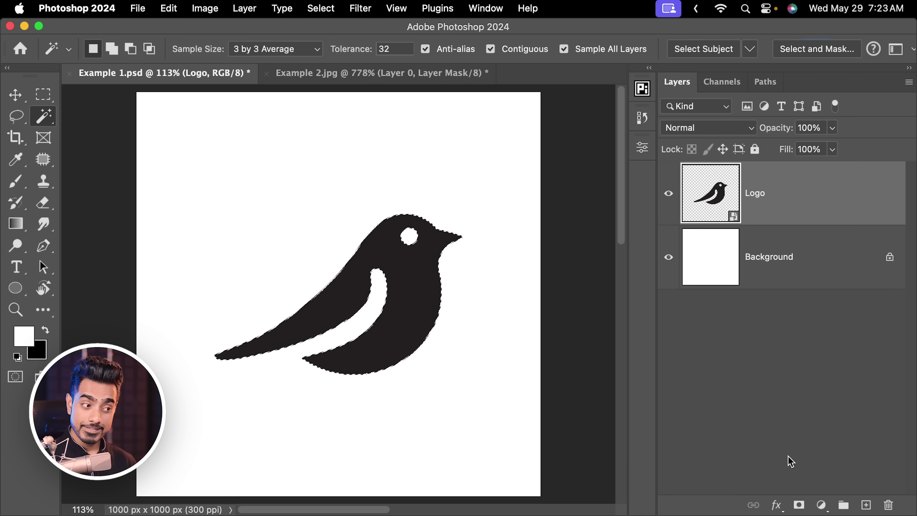
click(799, 505)
Step: Display only the logo's new mask and examine the edge softness around the bird's head, eye and beak
alt+click(789, 220)
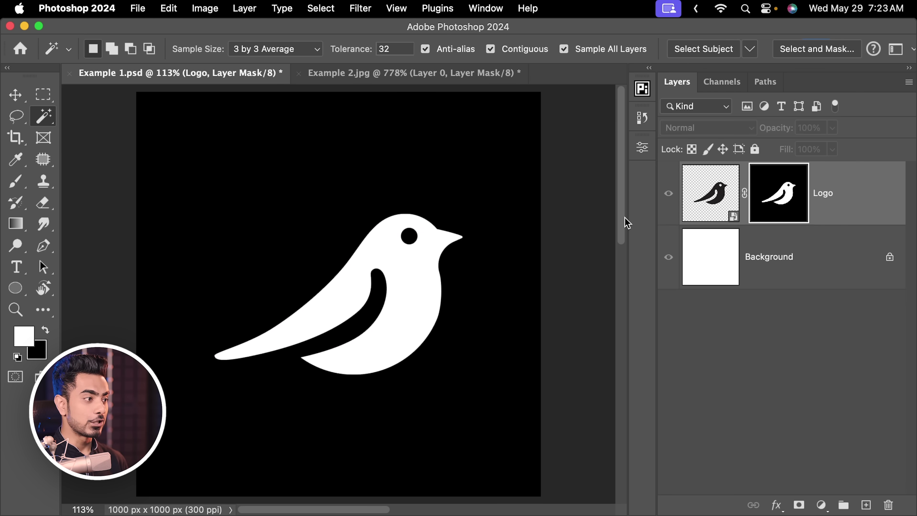
drag(397, 229, 498, 213)
drag(519, 214, 366, 232)
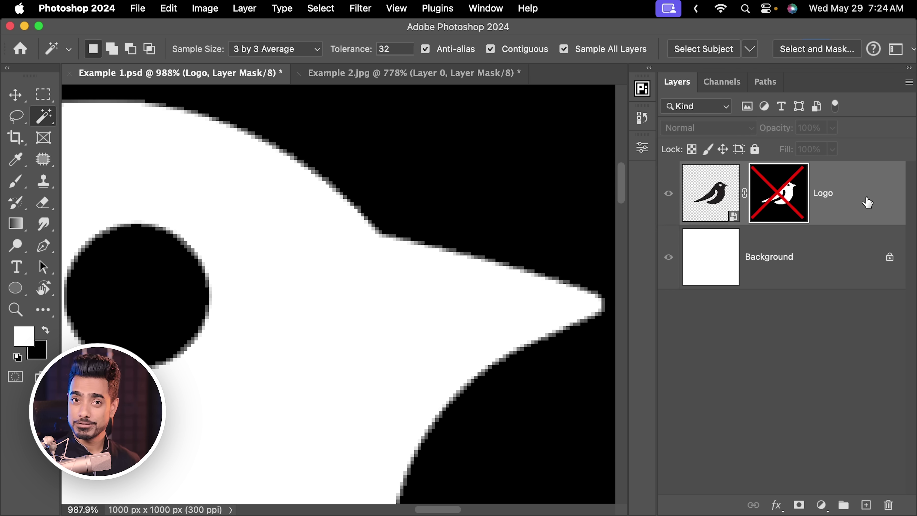
Step: Disable the logo's mask, examine the original artwork's edges around the head and eye, and briefly toggle the layer's visibility
click(872, 200)
drag(248, 172, 592, 224)
drag(338, 244, 477, 223)
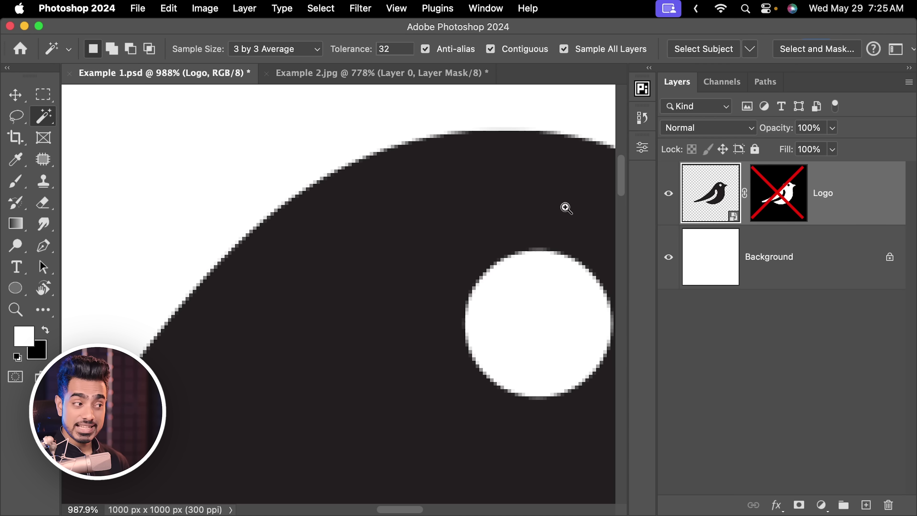
drag(566, 208, 532, 220)
drag(589, 238, 345, 203)
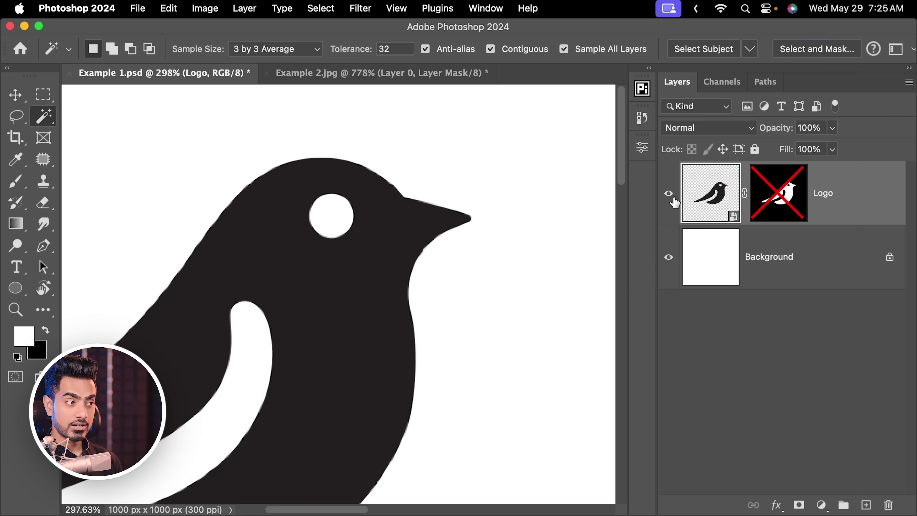
click(669, 193)
click(669, 193)
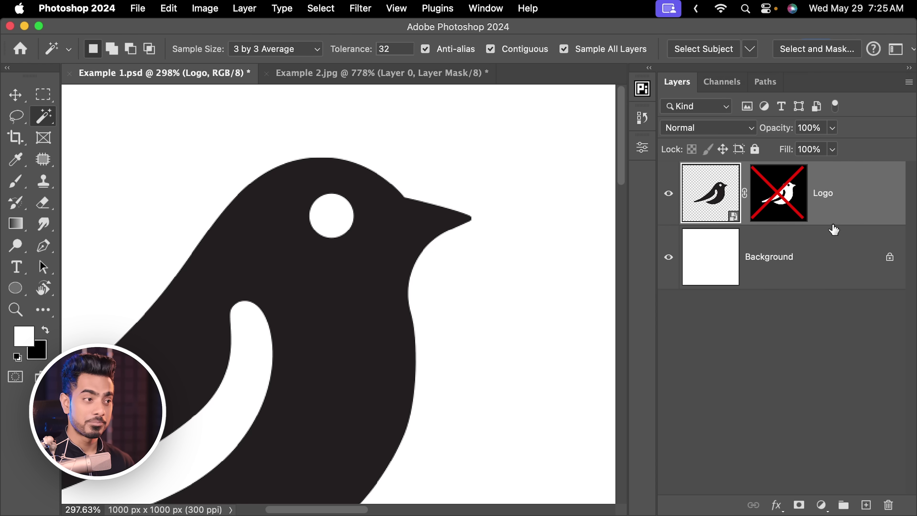
Step: Replace the logo's layer mask with a new one made from a selection of the bird, and display that mask on its own
drag(764, 196, 888, 505)
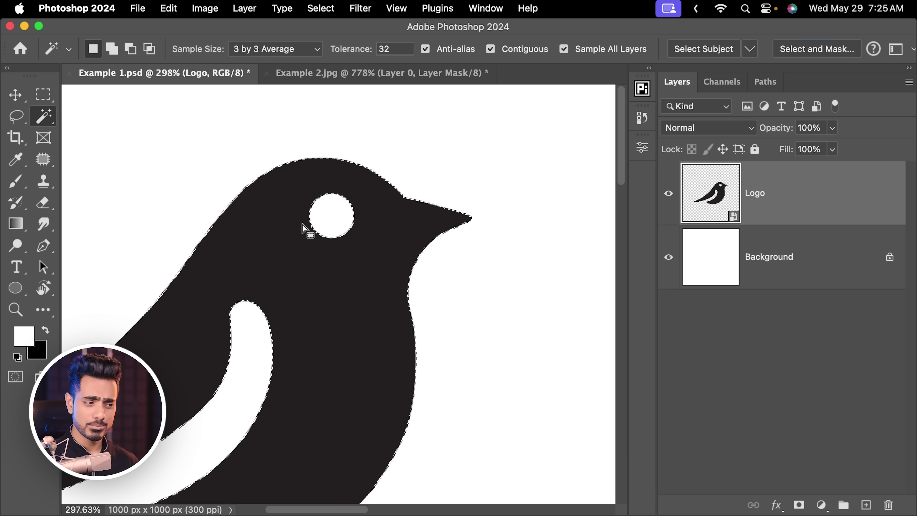
click(800, 506)
alt+click(775, 195)
Step: Examine the new mask's edges around the bird's head and eye up close, and return to the normal layer view
drag(359, 239, 392, 237)
drag(401, 203, 410, 325)
drag(340, 272, 404, 228)
drag(464, 232, 321, 240)
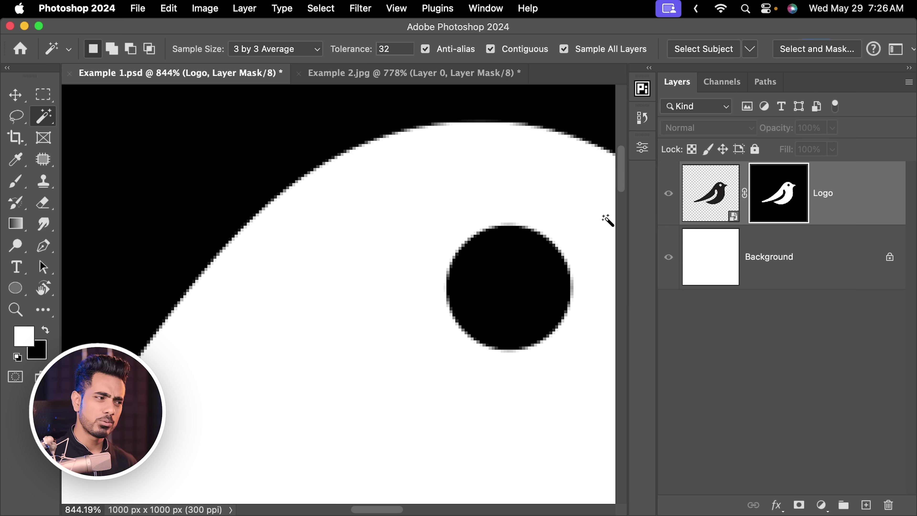
drag(493, 225, 404, 233)
drag(563, 237, 450, 208)
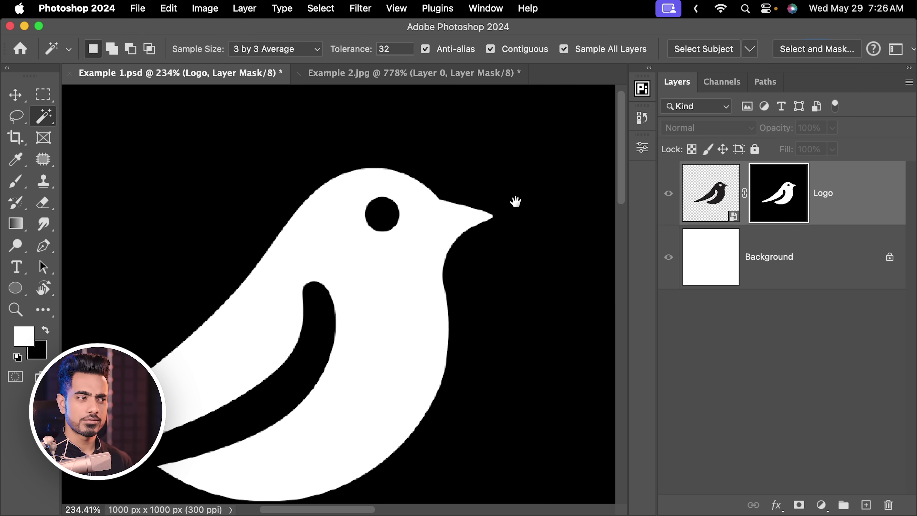
click(721, 209)
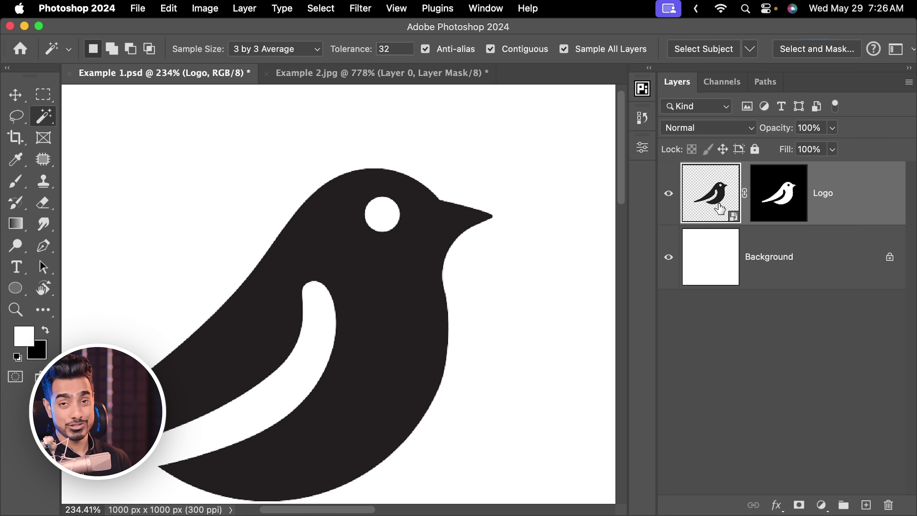